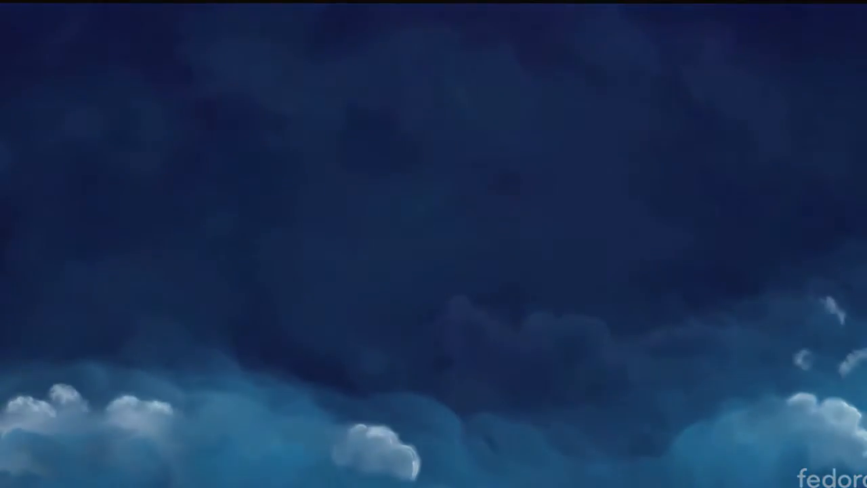
# Launch Virtual Machine Manager by searching 'virt', authenticate with the password, and open the localhost (QEMU) menu
pyautogui.press('super')
pyautogui.write('virt')
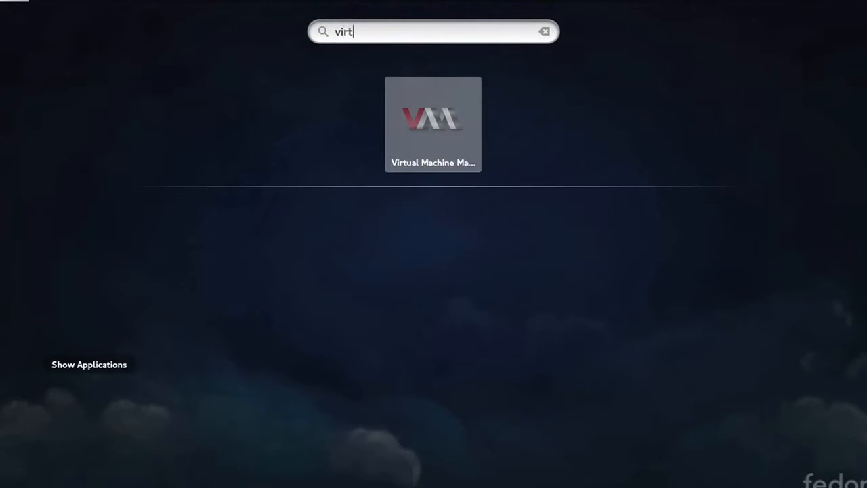
pyautogui.press('Return')
pyautogui.write('••••')
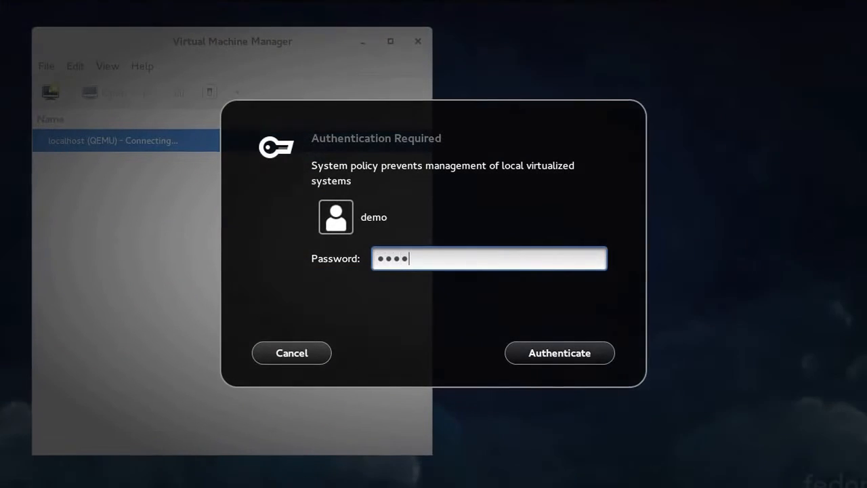
pyautogui.press('Return')
pyautogui.rightClick(147, 136)
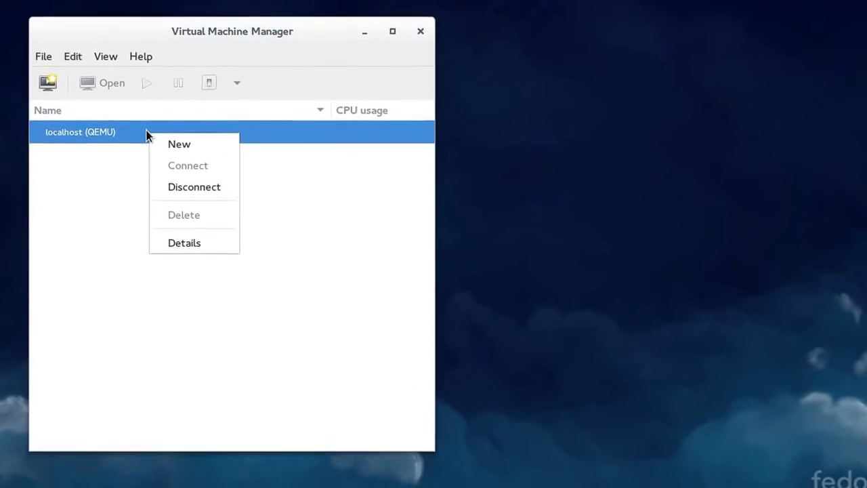
pyautogui.click(193, 239)
pyautogui.click(389, 75)
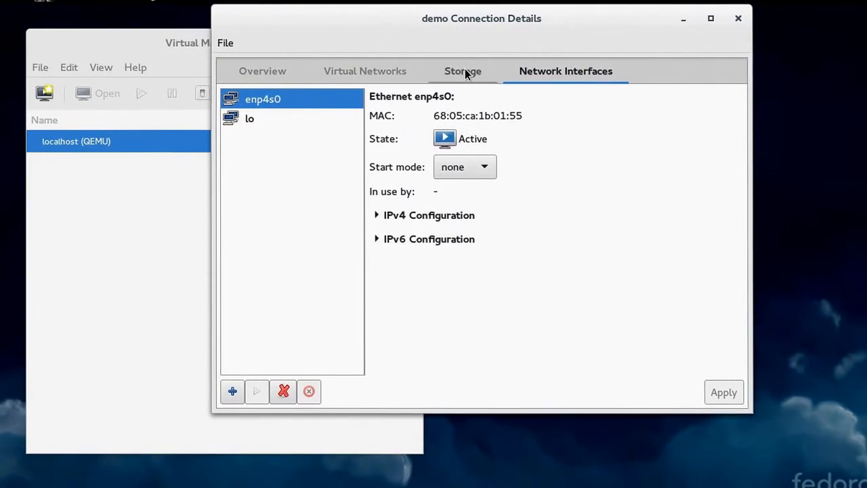
pyautogui.click(464, 70)
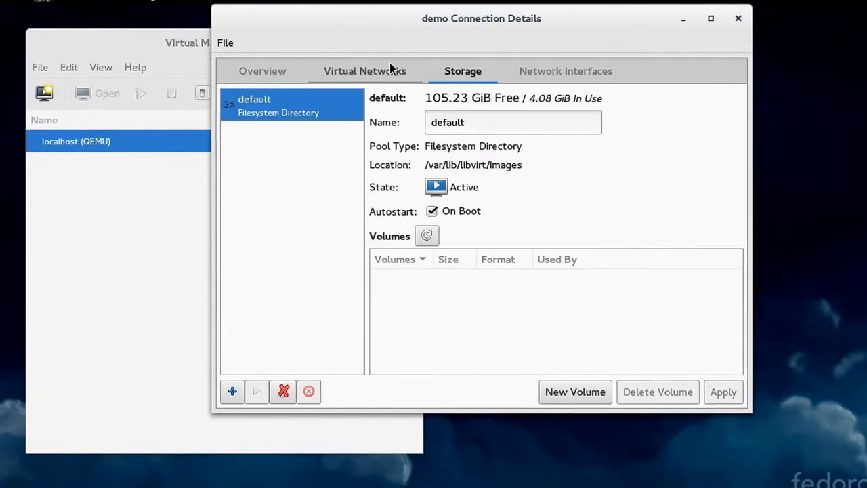
pyautogui.click(388, 68)
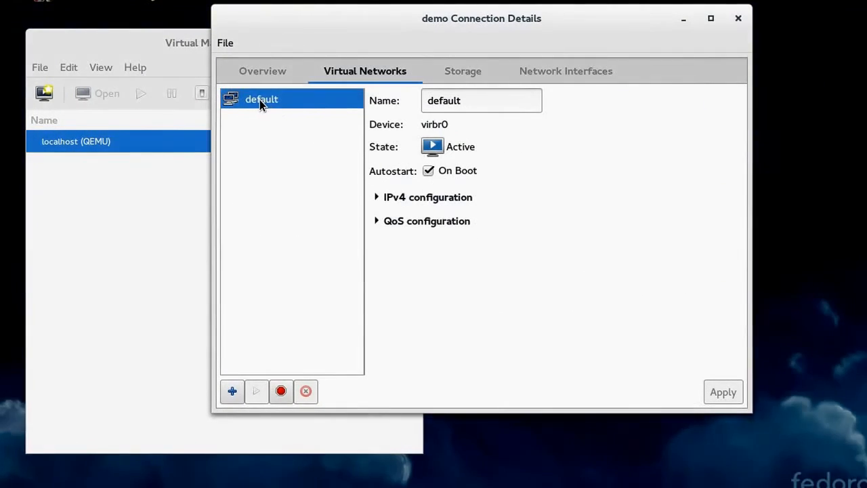
pyautogui.click(377, 196)
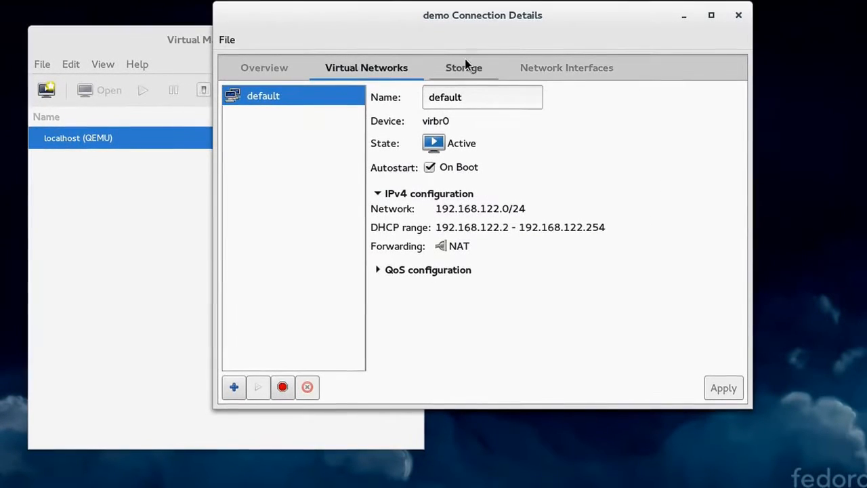
pyautogui.click(739, 14)
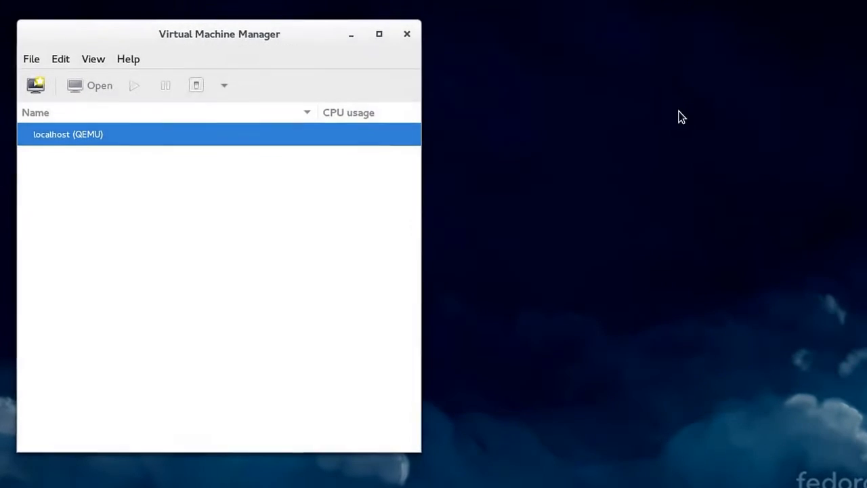
# Move Virtual Machine Manager aside and open Wired Settings from the top-right system menu
pyautogui.moveTo(252, 43); pyautogui.dragTo(209, 20)
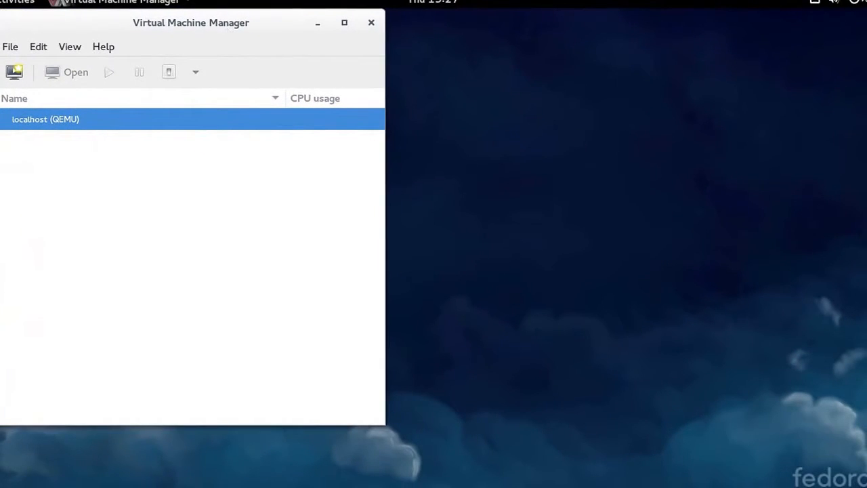
pyautogui.click(837, 2)
pyautogui.click(735, 95)
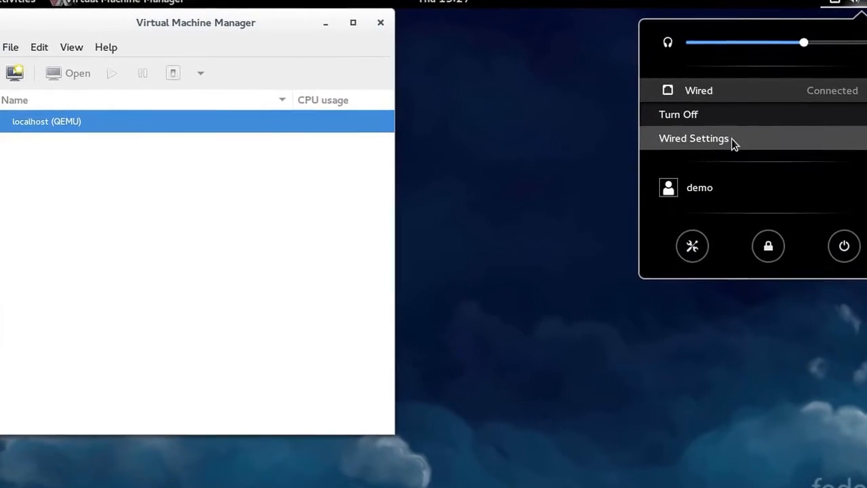
pyautogui.click(726, 141)
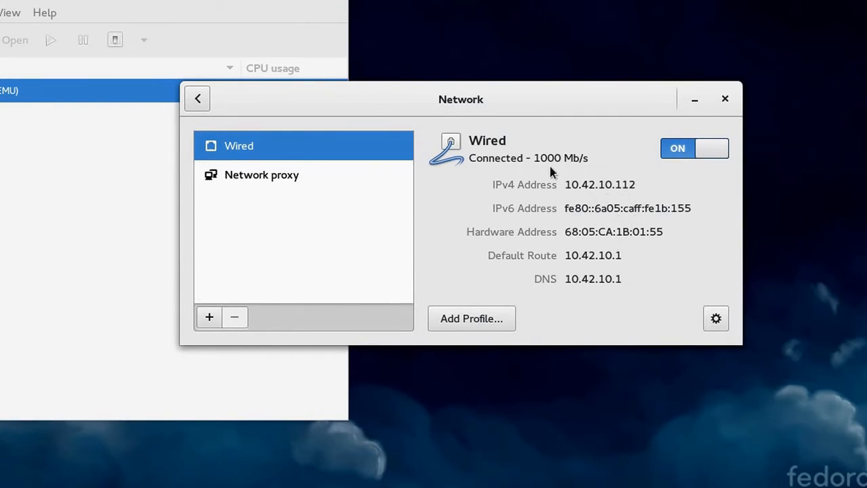
# Forget the Wired connection profile from its Reset page, leaving Wired off
pyautogui.click(717, 319)
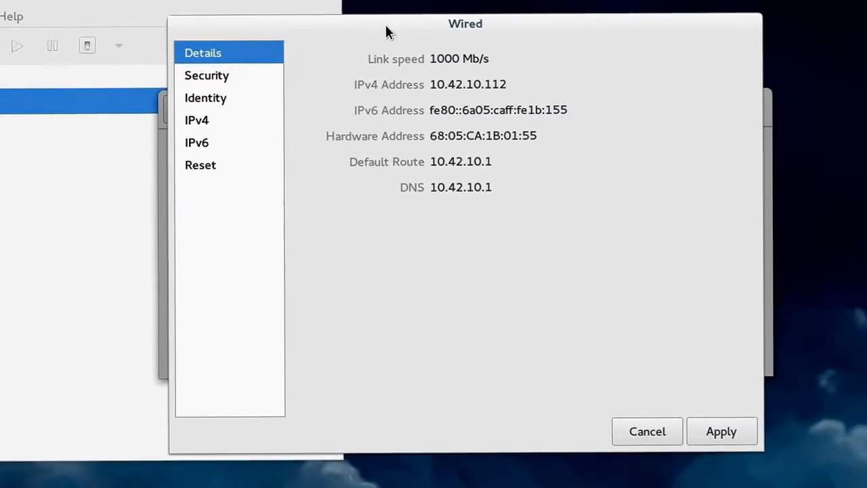
pyautogui.moveTo(405, 26); pyautogui.dragTo(481, 42)
pyautogui.click(763, 436)
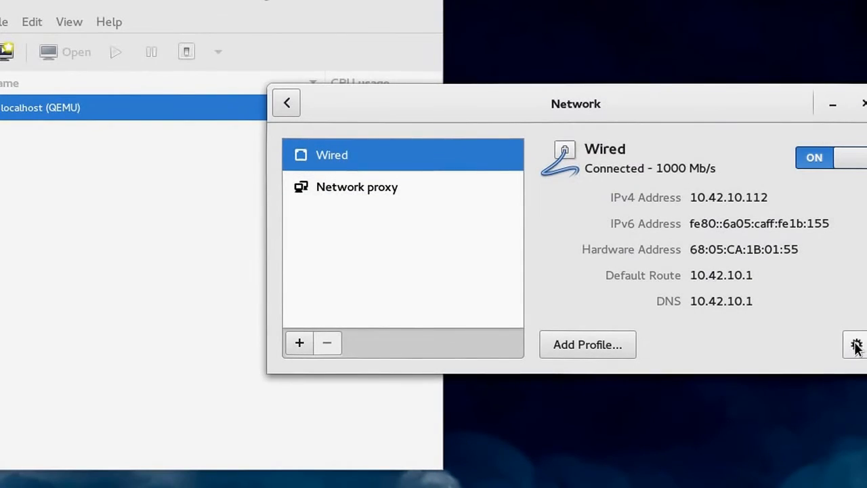
pyautogui.click(856, 347)
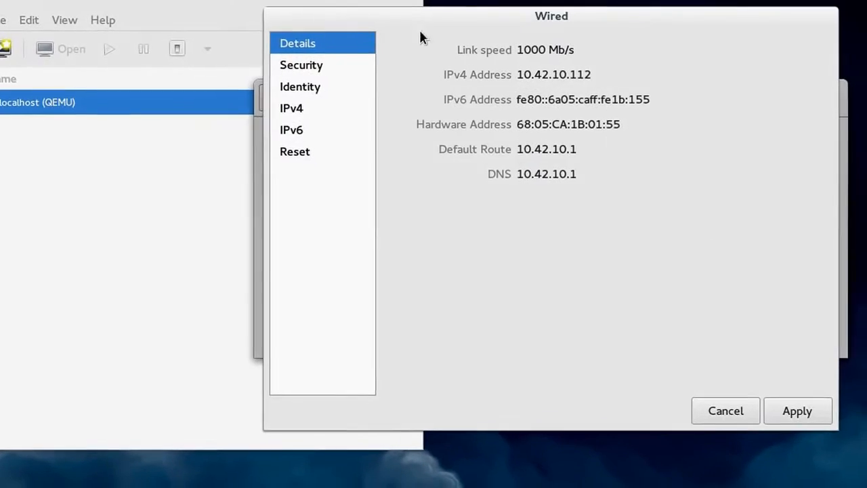
pyautogui.click(296, 150)
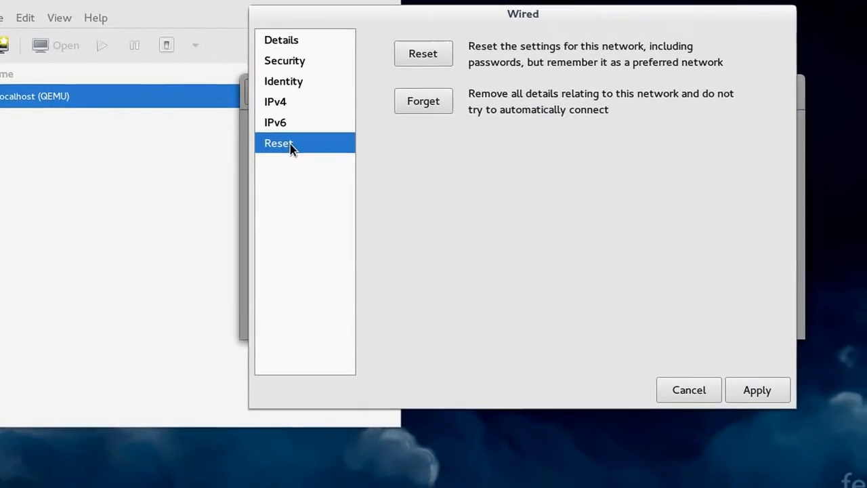
pyautogui.click(426, 105)
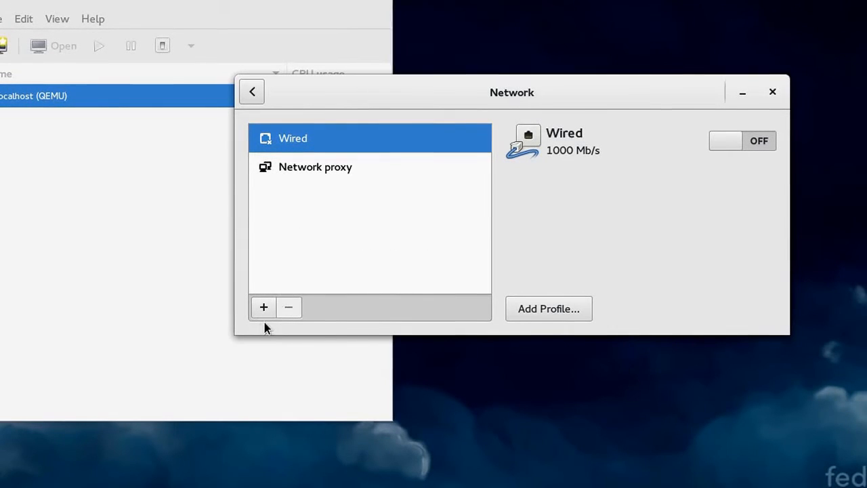
# Add a Bridge connection named bridge0 on interface bridge0 with STP disabled
pyautogui.click(264, 308)
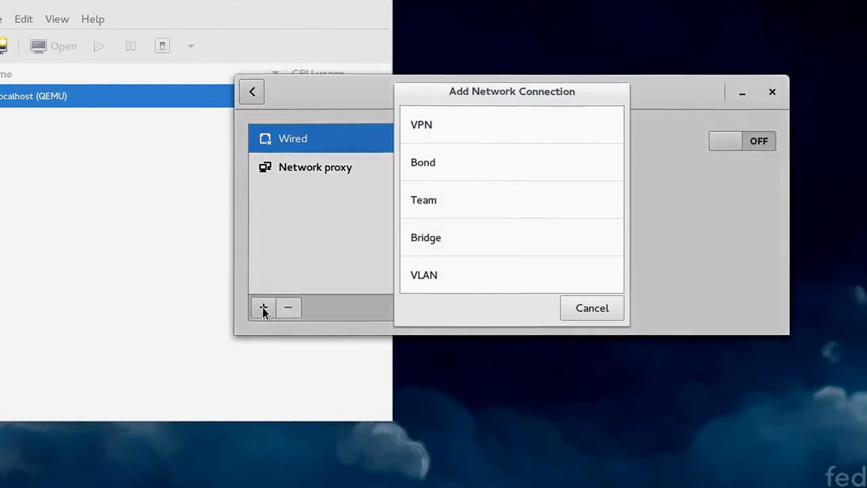
pyautogui.click(428, 238)
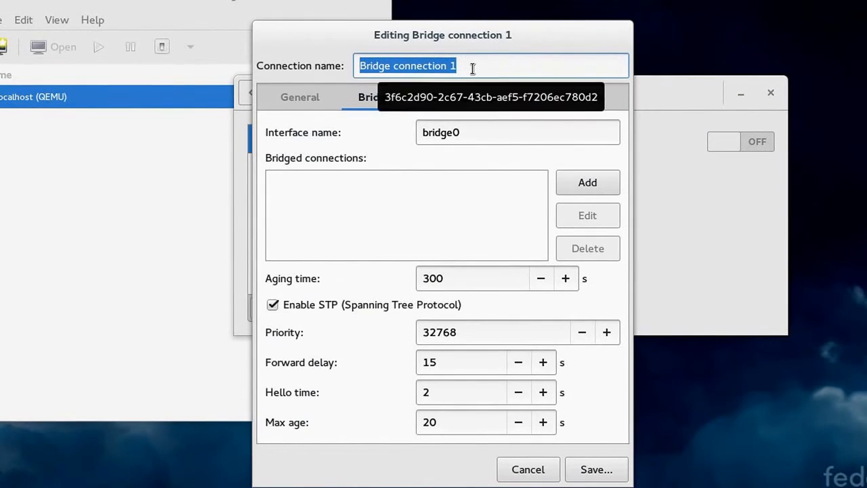
pyautogui.click(499, 62)
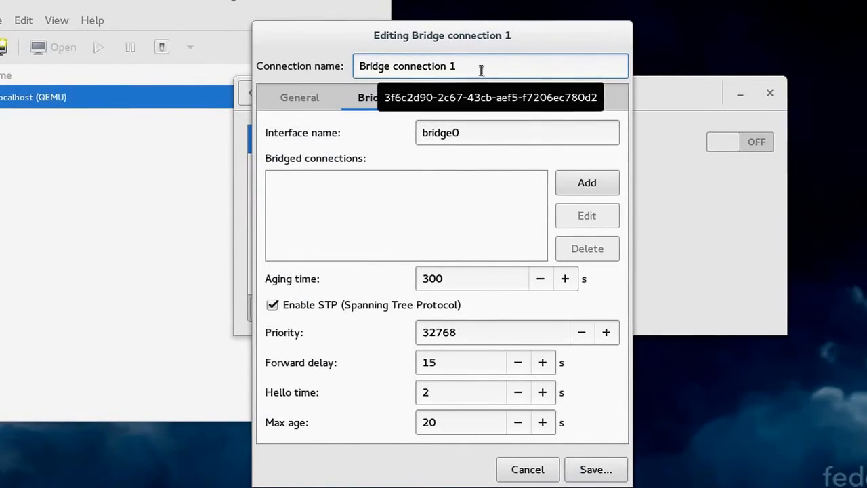
pyautogui.tripleClick(482, 67)
pyautogui.write('b')
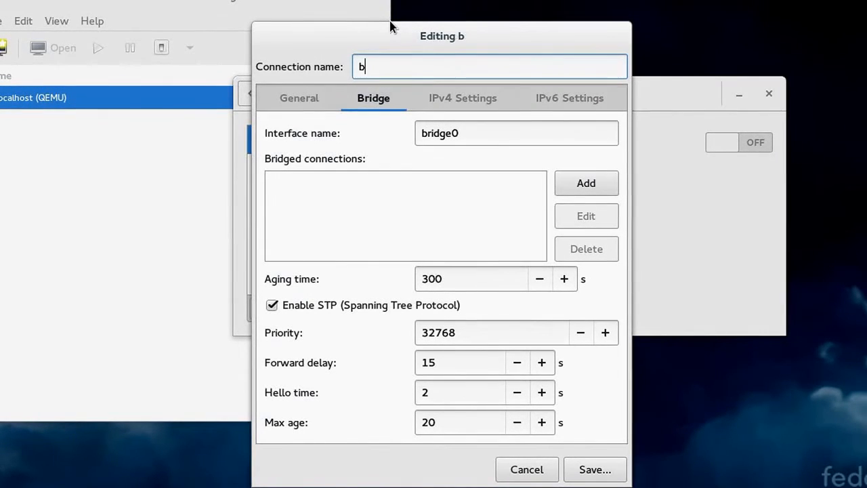
pyautogui.write('ridge0')
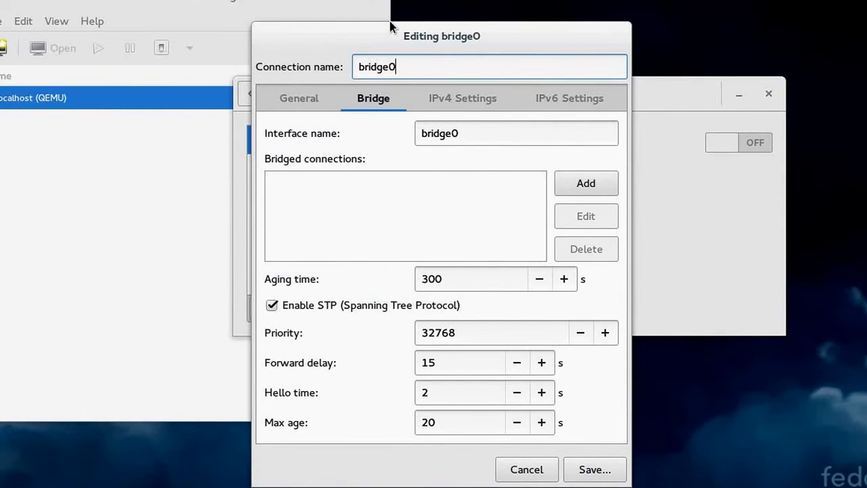
pyautogui.click(471, 140)
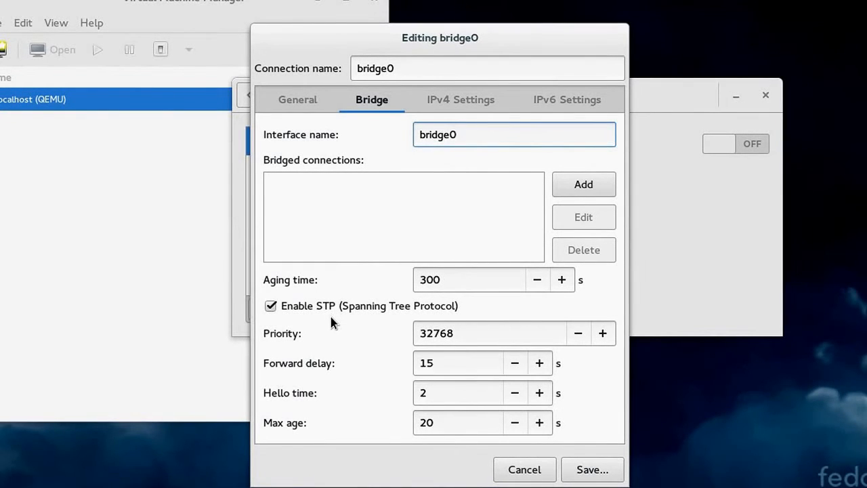
pyautogui.click(270, 306)
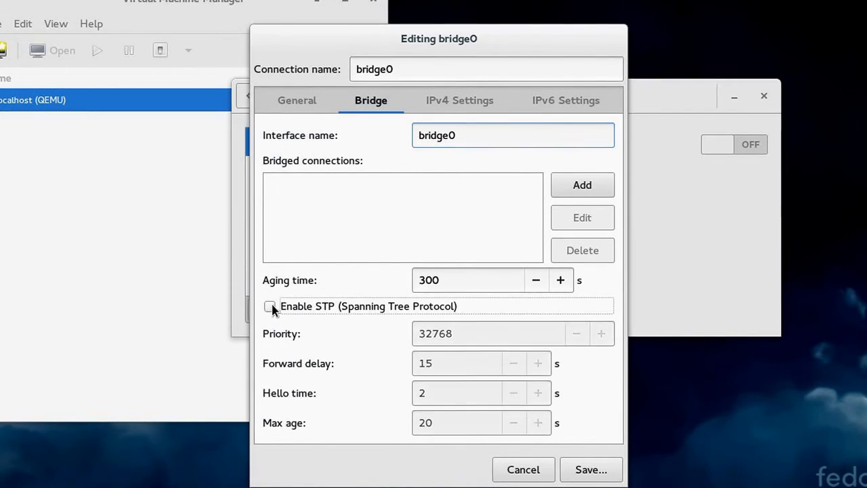
# Add an Ethernet slave port 'bridge0 slave 1' bound to enp4s0 and save it
pyautogui.click(582, 184)
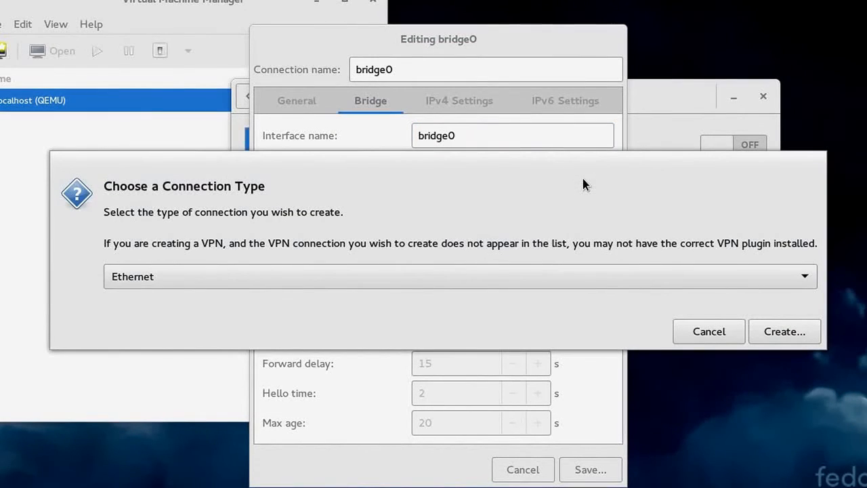
pyautogui.click(718, 336)
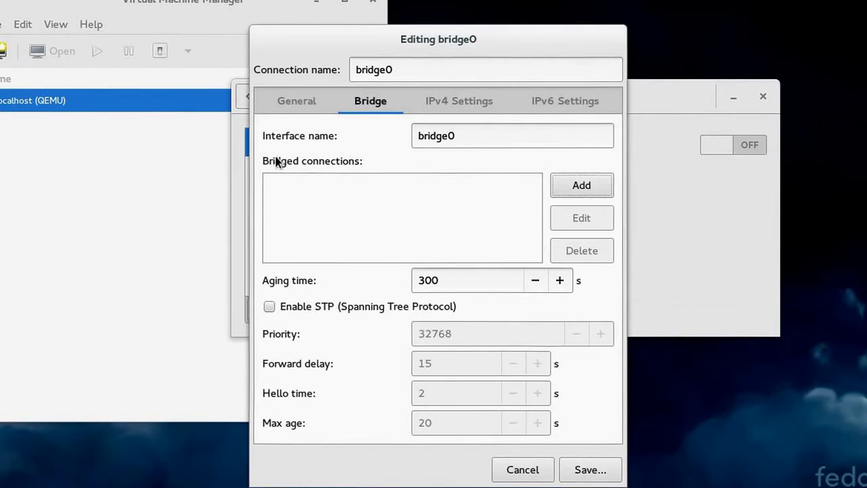
pyautogui.click(599, 191)
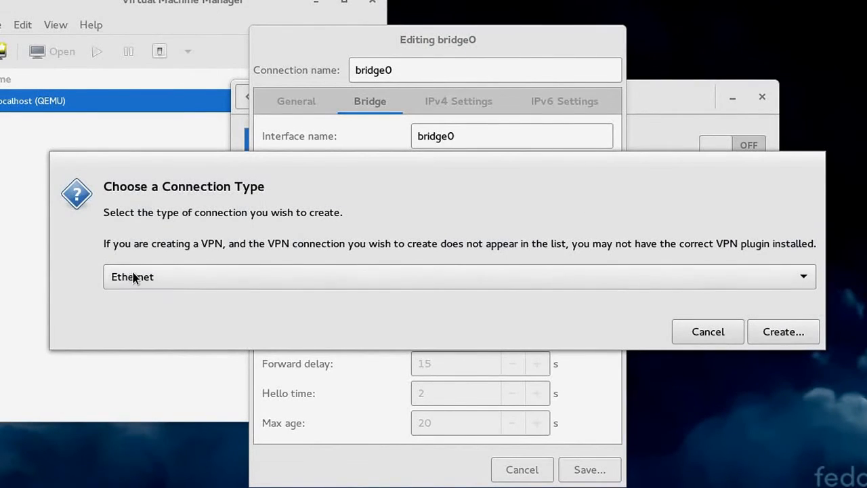
pyautogui.click(783, 332)
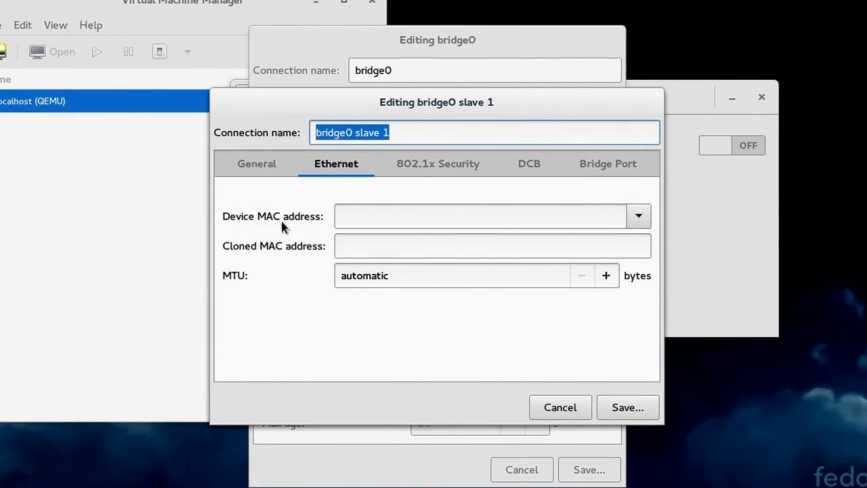
pyautogui.click(638, 220)
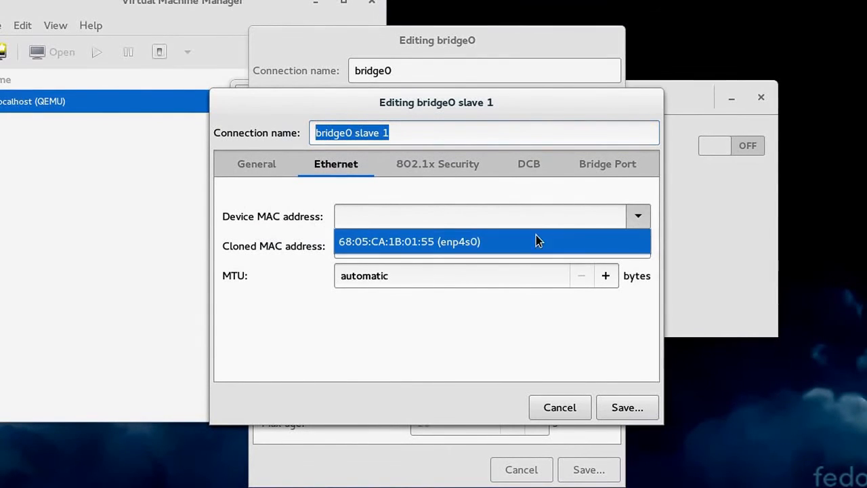
pyautogui.click(468, 242)
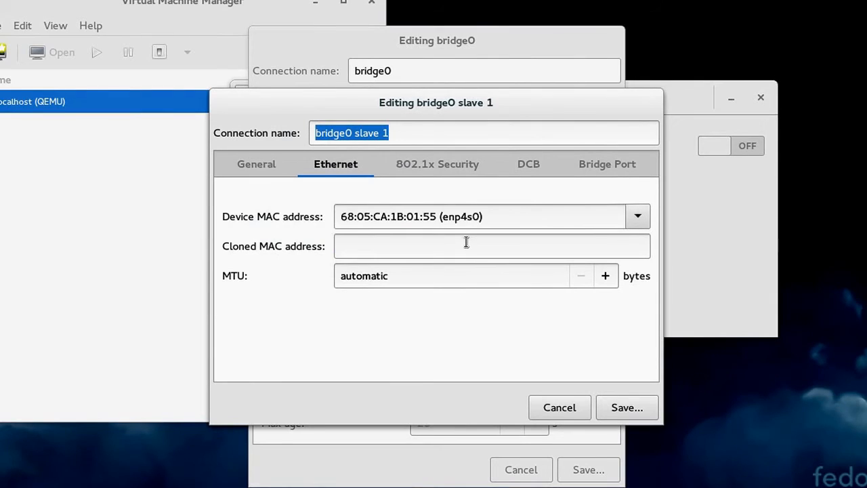
pyautogui.click(255, 164)
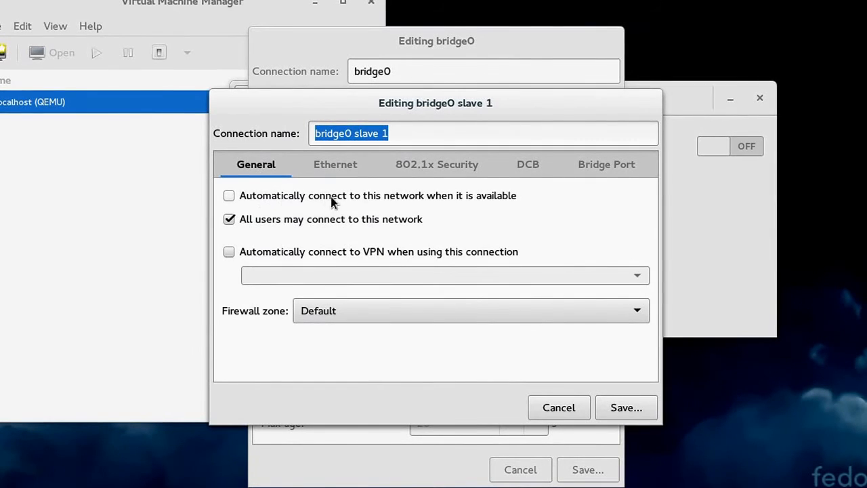
pyautogui.click(624, 408)
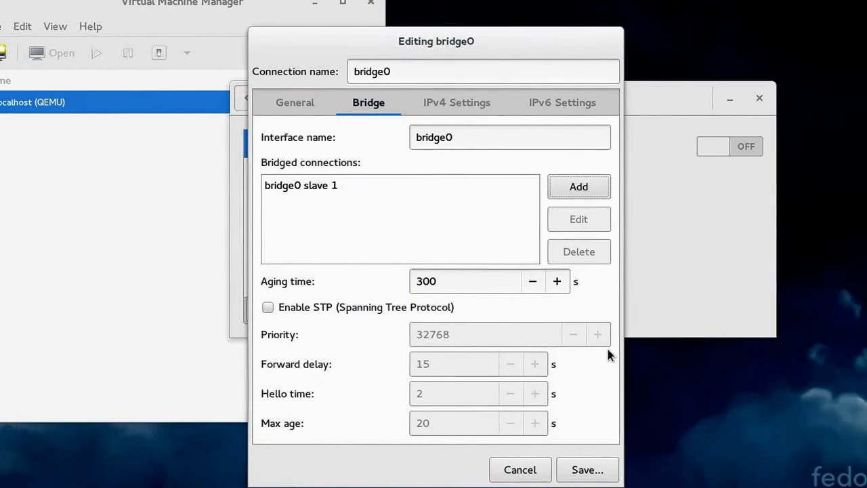
# Review bridge0's IPv4 (automatic DHCP) and IPv6 settings, then save the bridge0 connection
pyautogui.click(454, 107)
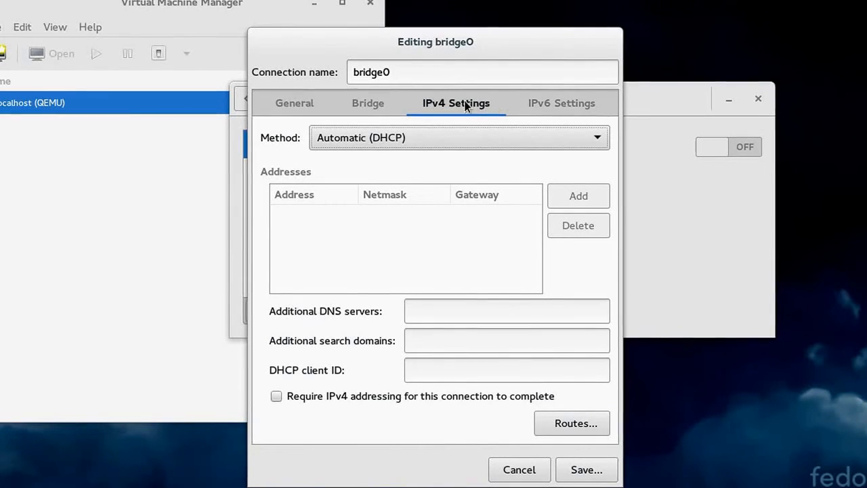
pyautogui.click(530, 108)
pyautogui.click(475, 105)
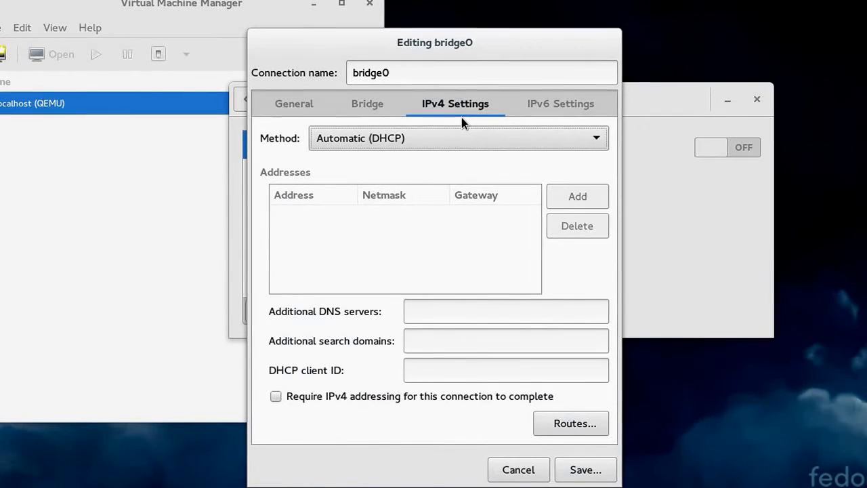
pyautogui.click(305, 107)
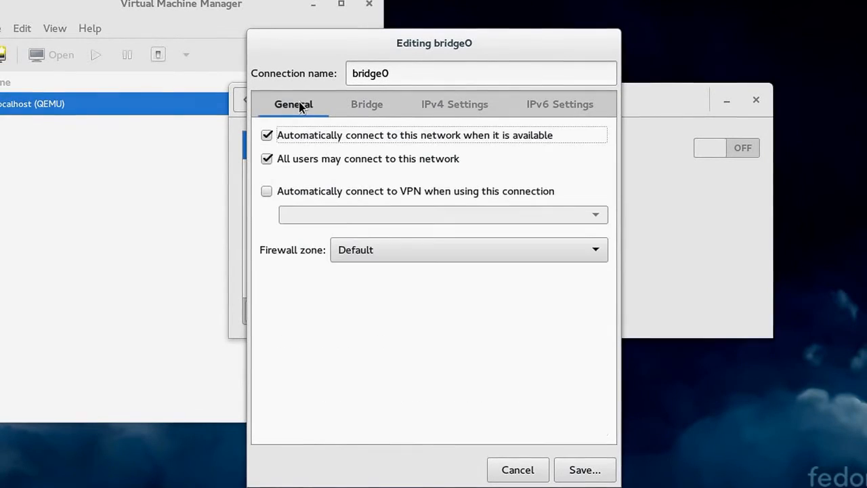
pyautogui.click(597, 473)
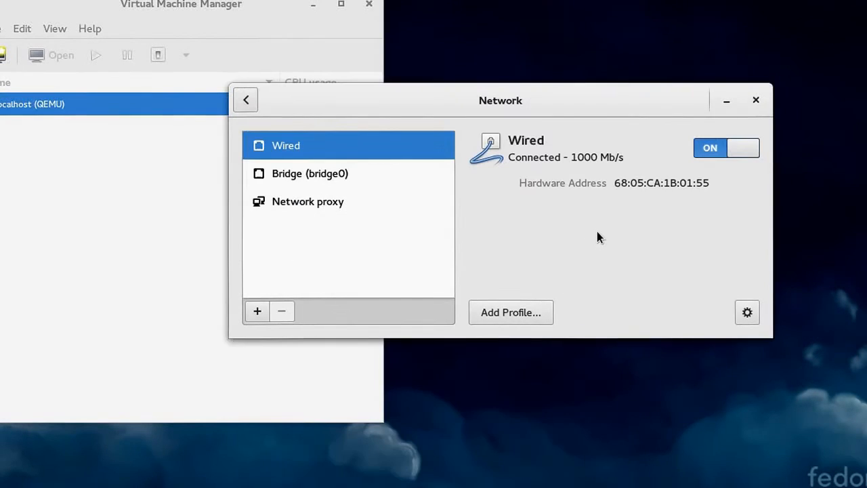
# Verify bridge0 has IP 10.42.10.140 with Wired as its slave, then return to Virtual Machine Manager
pyautogui.click(345, 174)
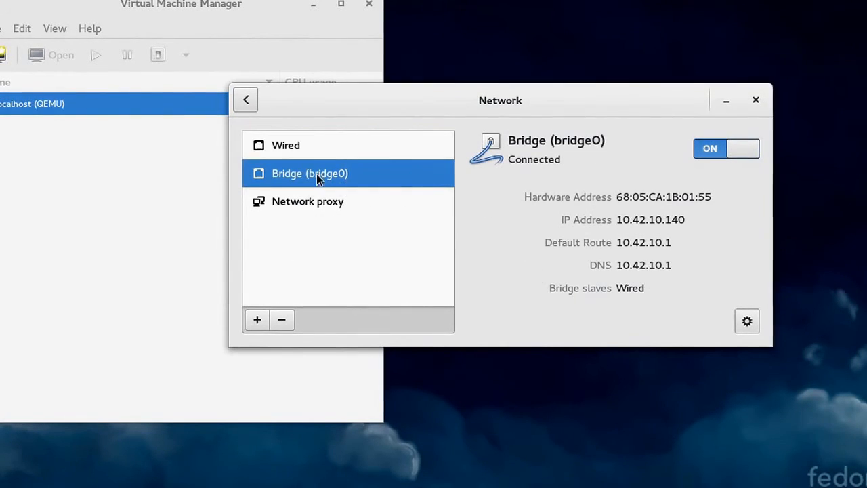
pyautogui.click(306, 149)
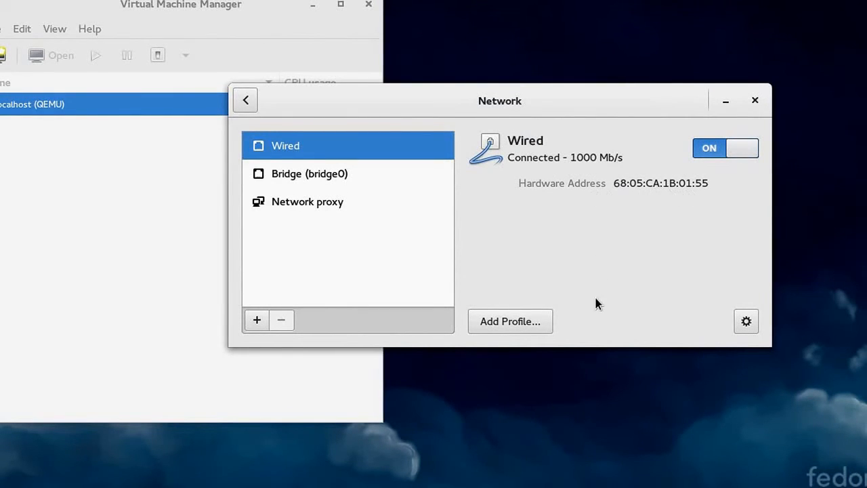
pyautogui.click(319, 174)
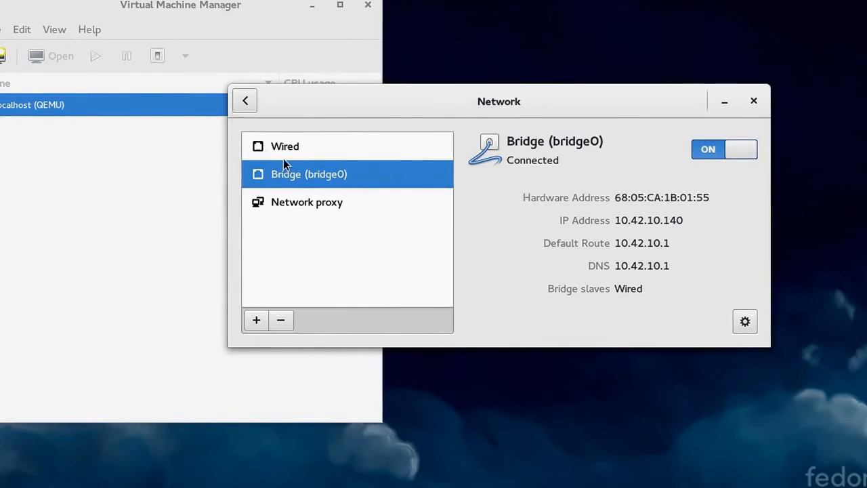
pyautogui.click(297, 148)
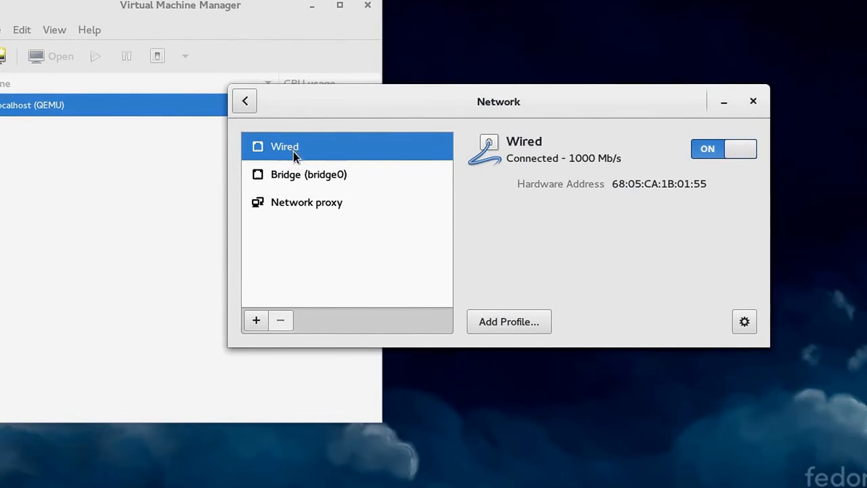
pyautogui.click(299, 167)
pyautogui.click(298, 156)
pyautogui.click(298, 171)
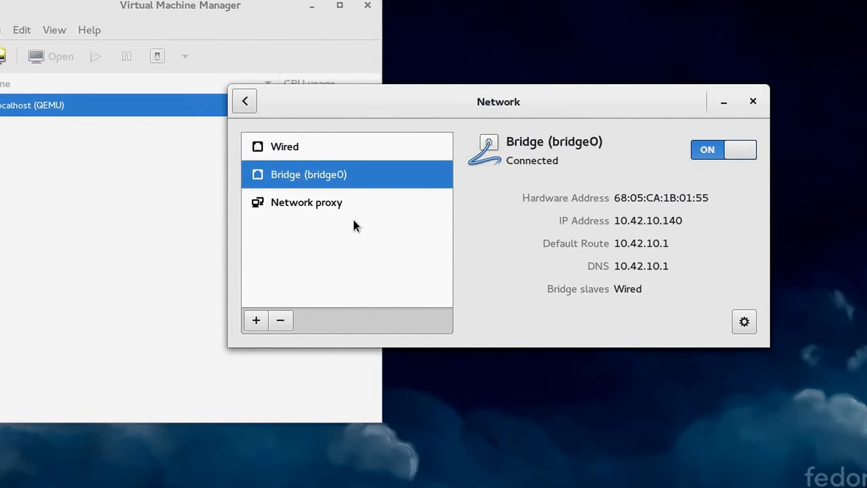
pyautogui.click(108, 227)
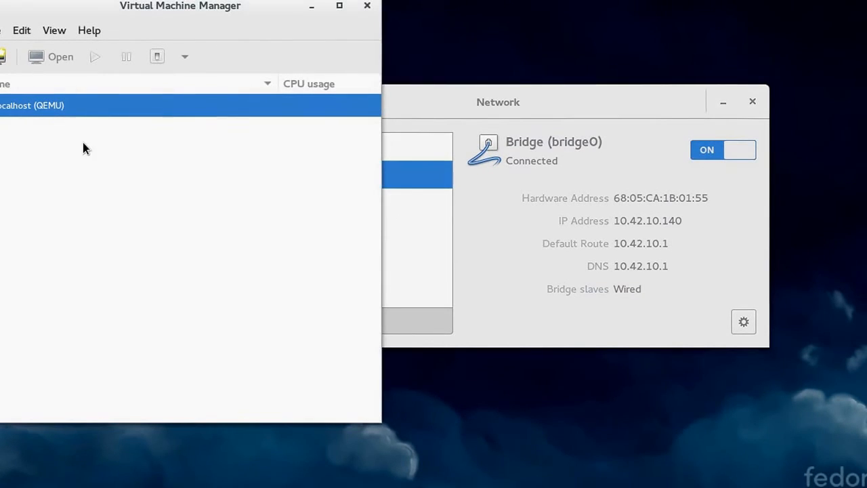
pyautogui.rightClick(61, 108)
pyautogui.click(99, 216)
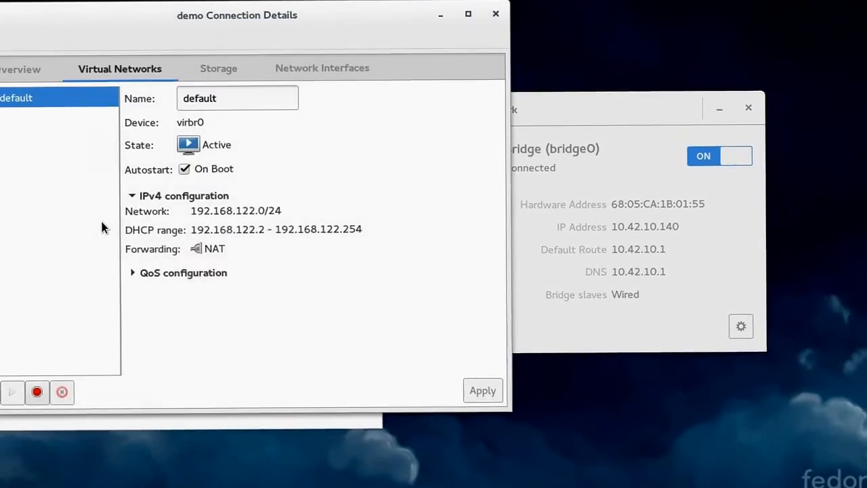
pyautogui.click(328, 65)
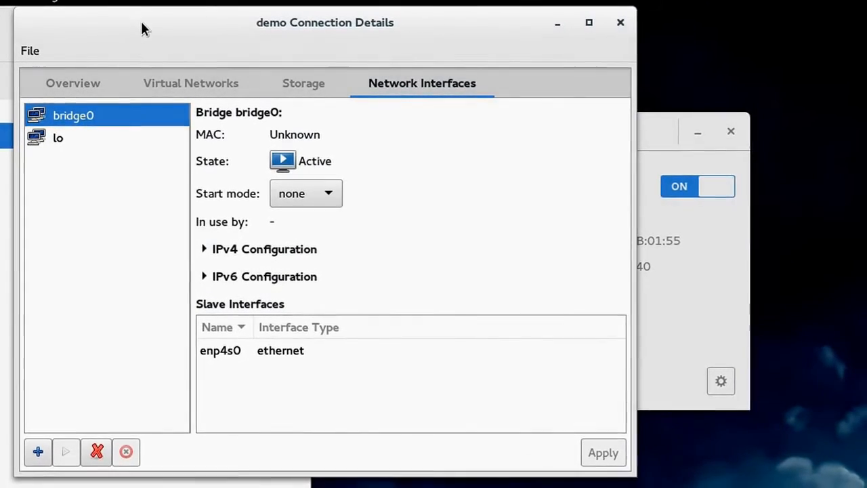
pyautogui.click(617, 24)
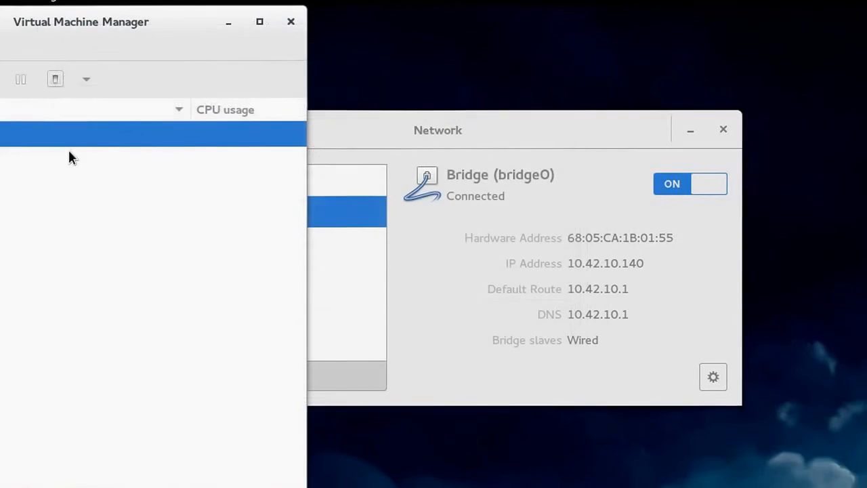
pyautogui.rightClick(2, 138)
# Start a new VM importing an existing disk, creating and choosing a new 8 GiB 'test' qcow2 volume
pyautogui.click(1, 151)
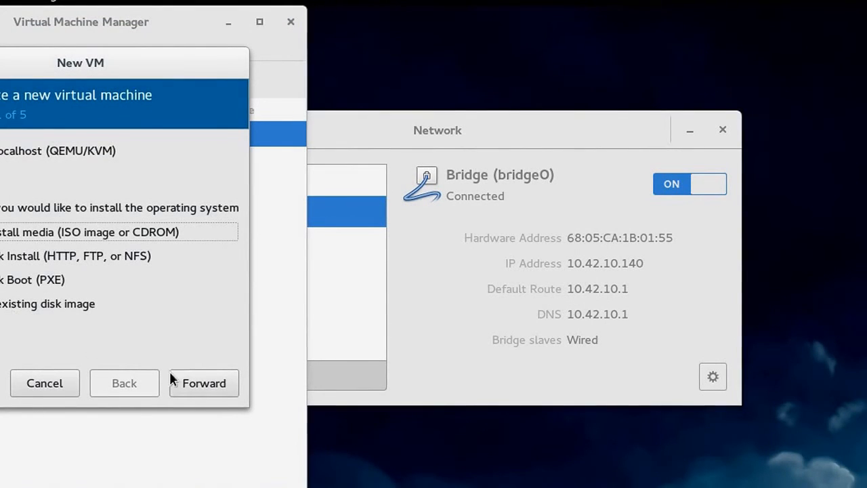
pyautogui.click(25, 301)
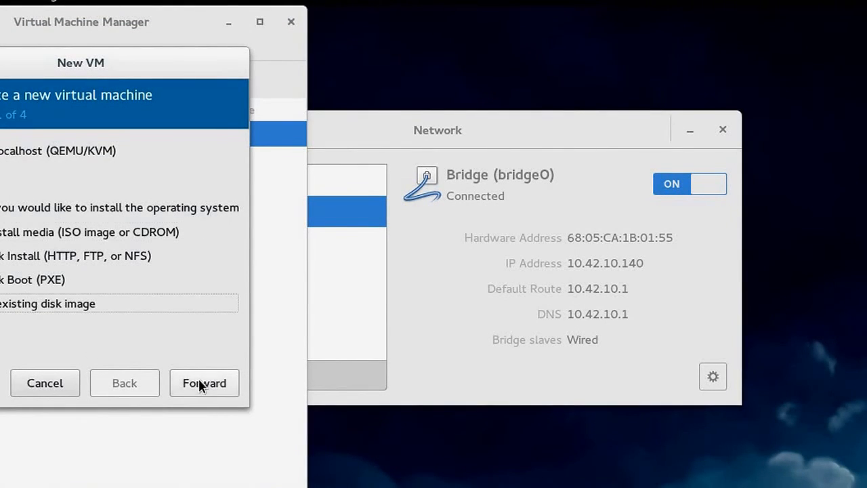
pyautogui.click(200, 382)
pyautogui.click(204, 179)
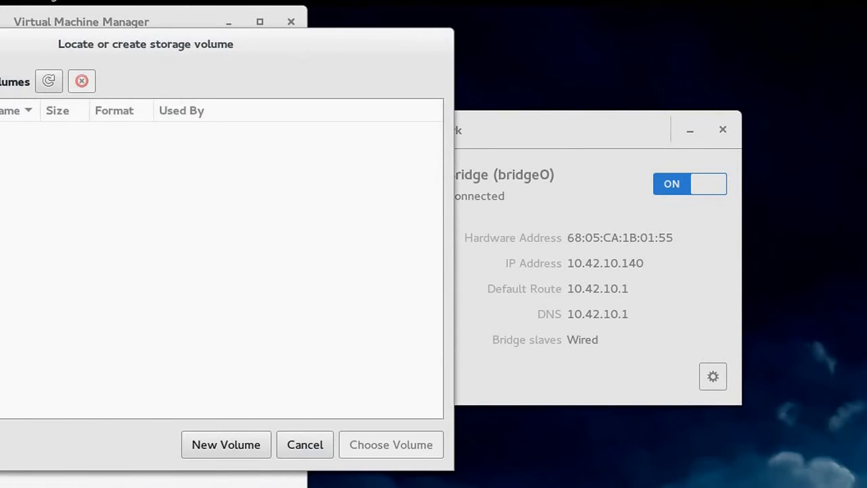
pyautogui.click(239, 447)
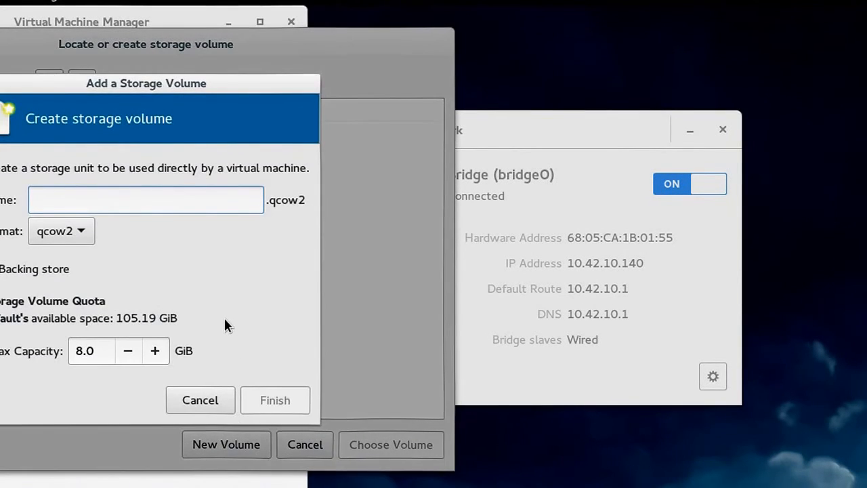
pyautogui.write('test')
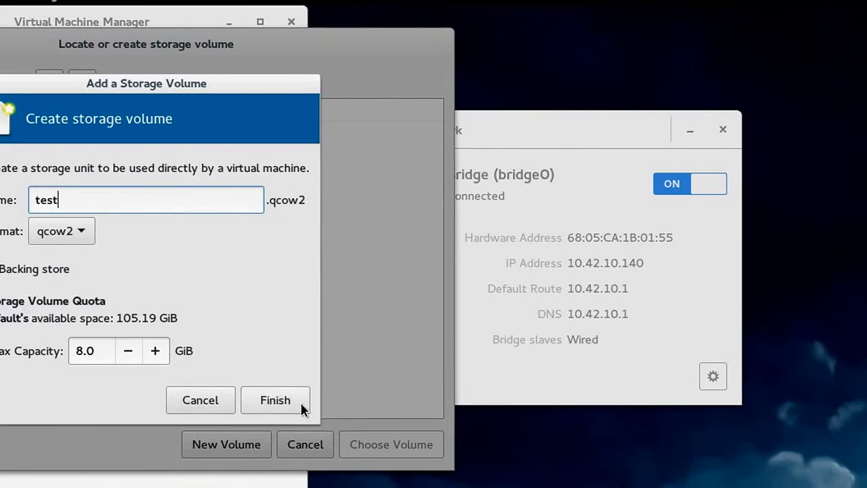
pyautogui.click(298, 403)
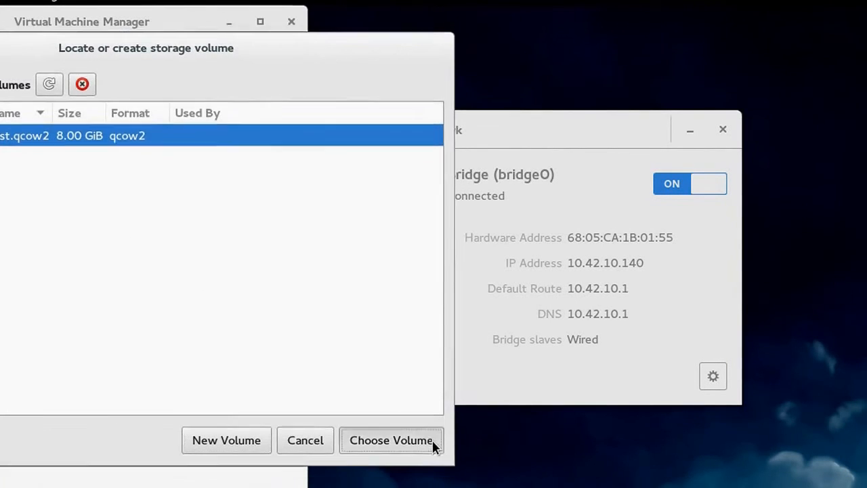
pyautogui.click(432, 445)
# Set the OS to Linux / Fedora 21 and advance past 2048 MiB, 2 CPUs to review
pyautogui.click(139, 336)
pyautogui.click(116, 387)
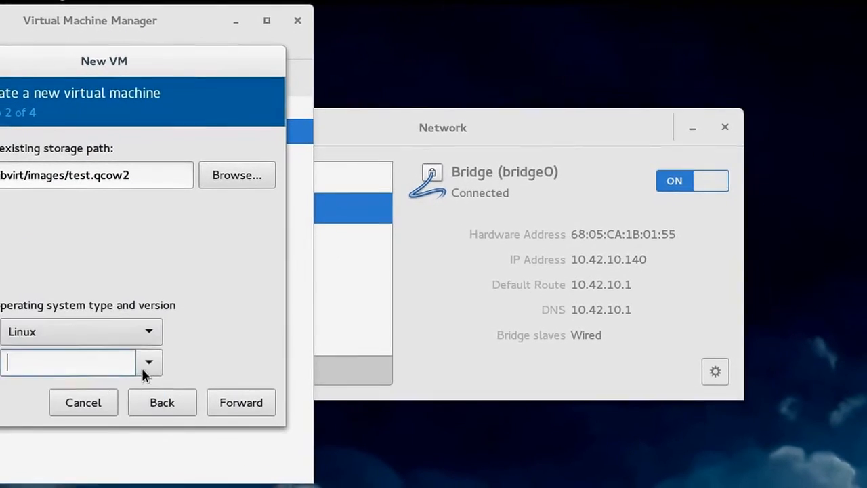
pyautogui.click(156, 358)
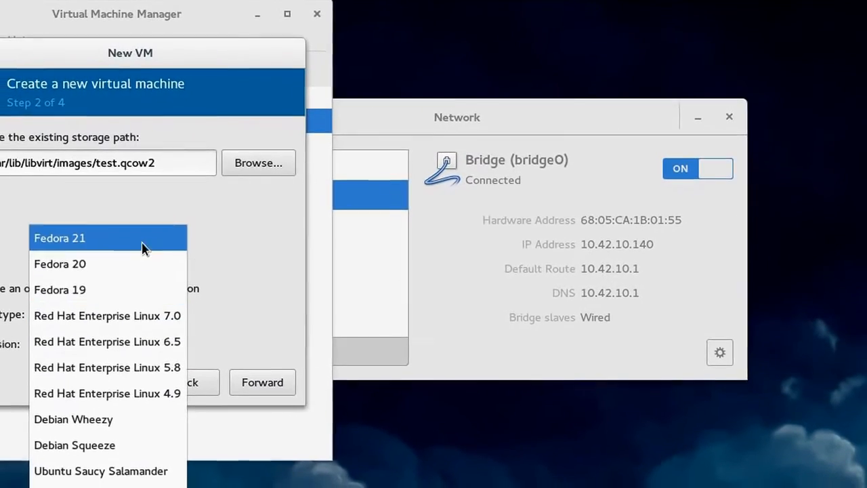
pyautogui.click(118, 256)
pyautogui.click(269, 381)
pyautogui.click(261, 378)
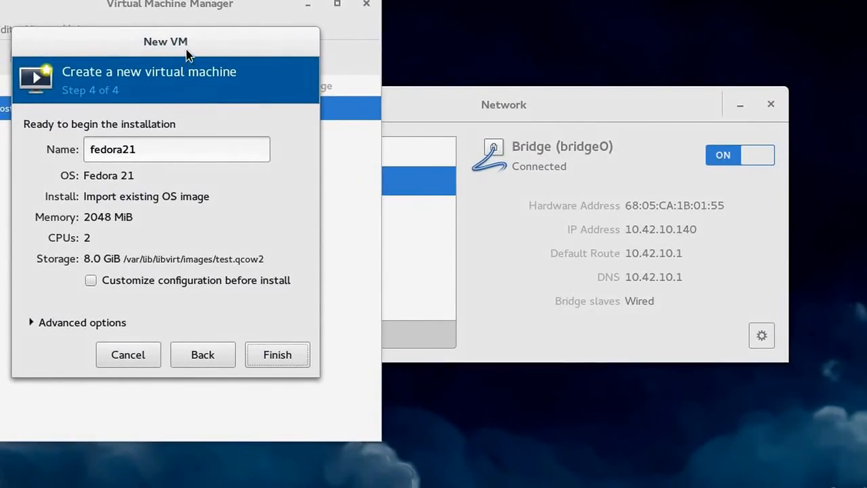
# Under Advanced options, set the network source to 'Bridge bridge0 (Host device enp4s0)'
pyautogui.moveTo(149, 48); pyautogui.dragTo(566, 4)
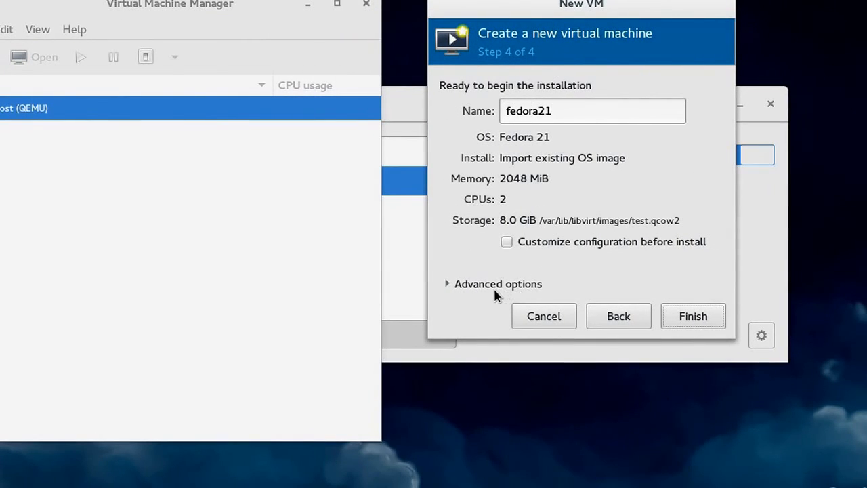
pyautogui.click(467, 285)
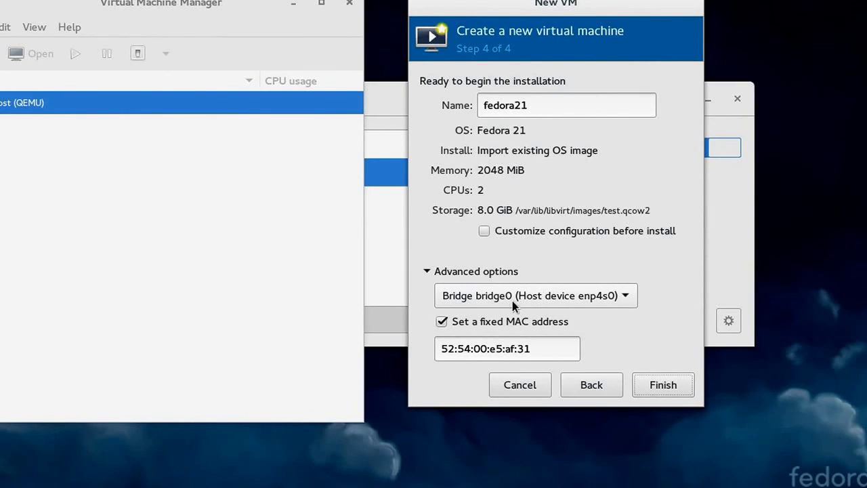
pyautogui.click(559, 300)
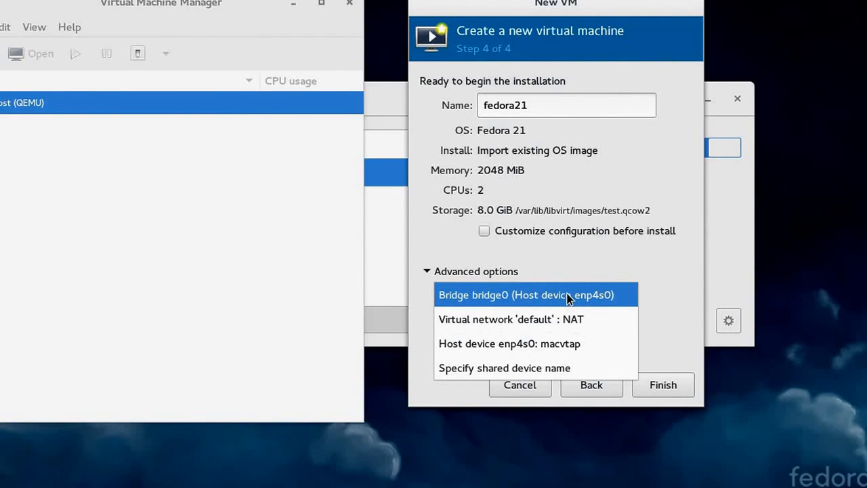
pyautogui.click(565, 264)
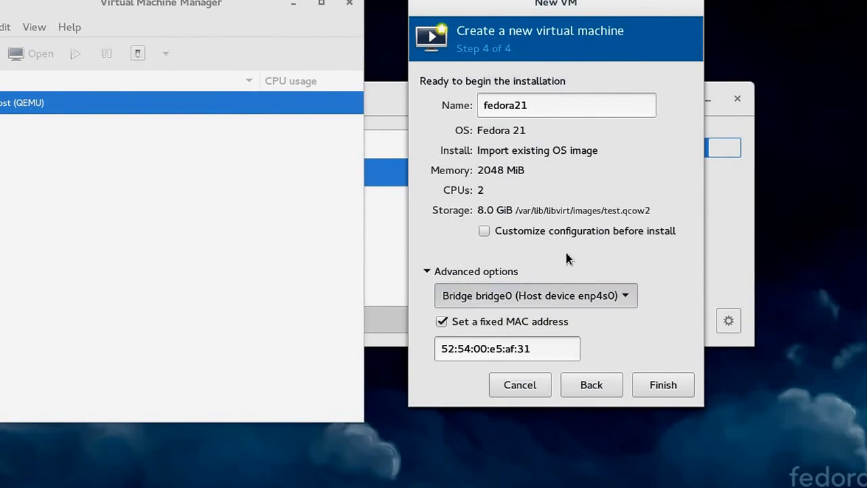